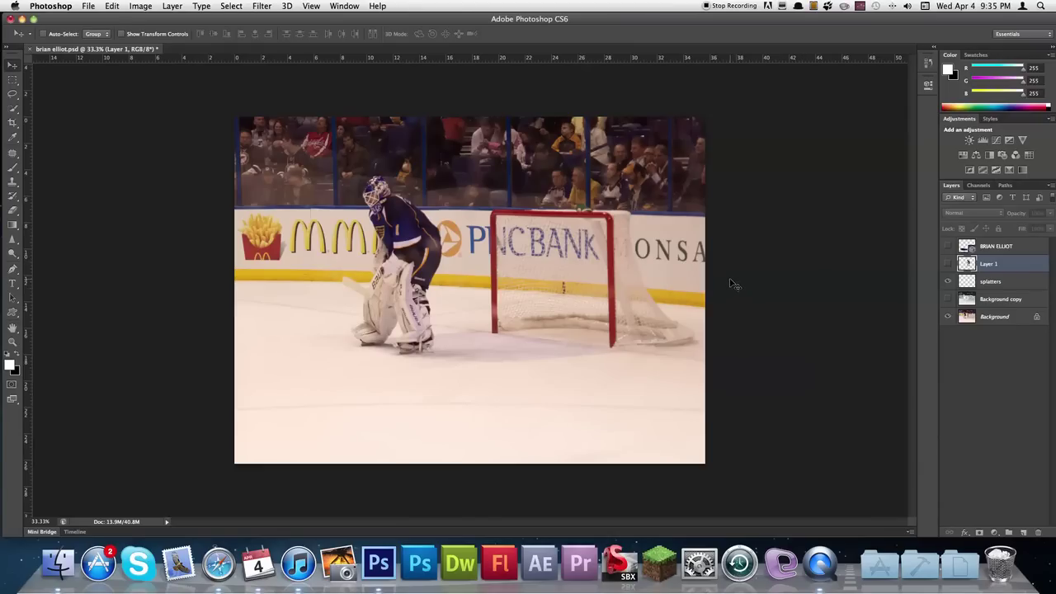
# Step: Toggle the existing 3D name layer's visibility, then type GO BLUES in 450 pt Impact on the ice
pyautogui.click(948, 247)
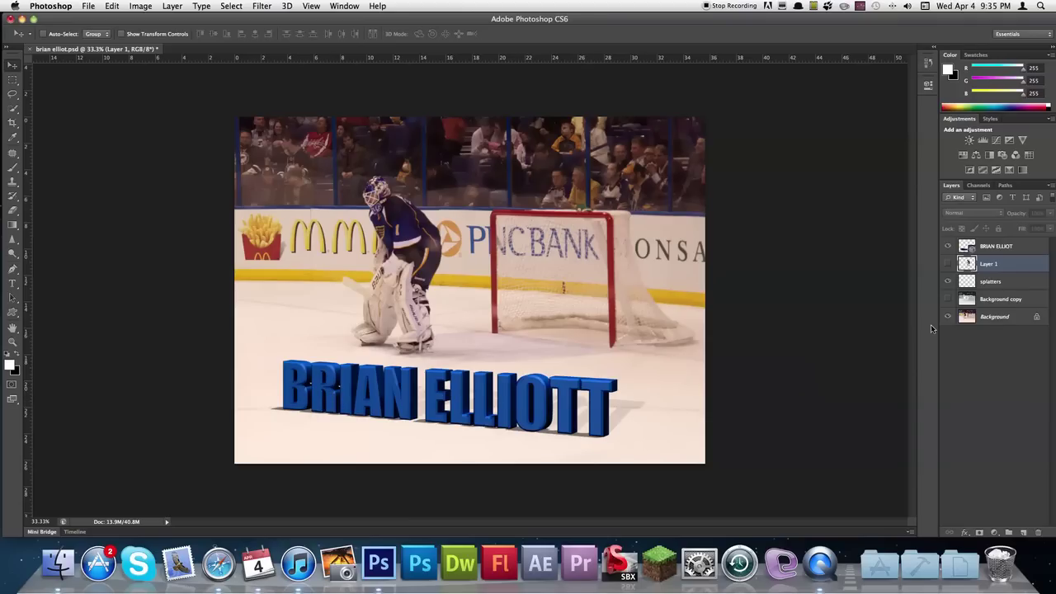
pyautogui.click(948, 247)
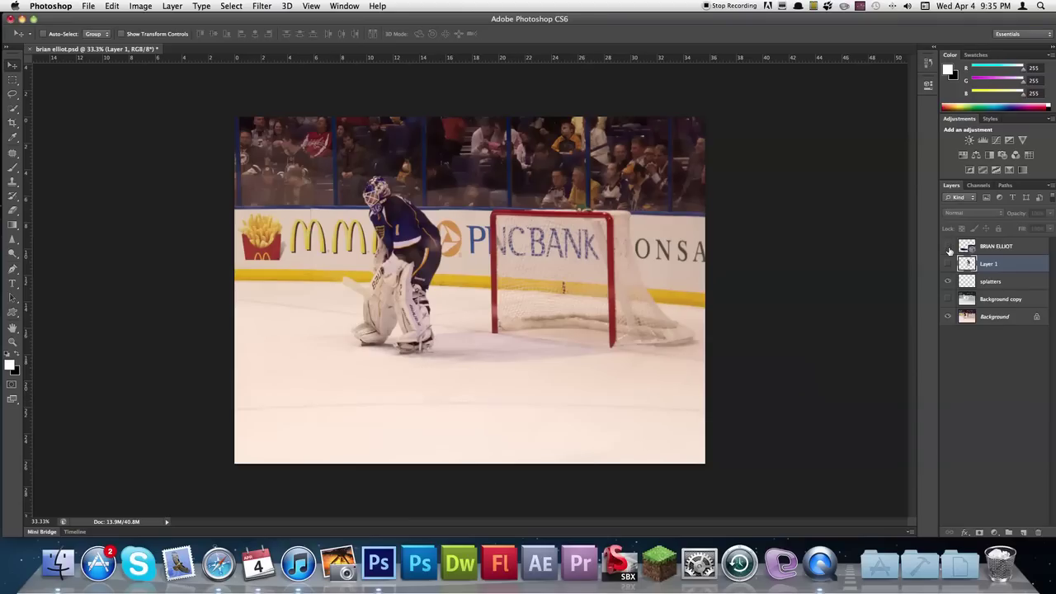
pyautogui.click(12, 282)
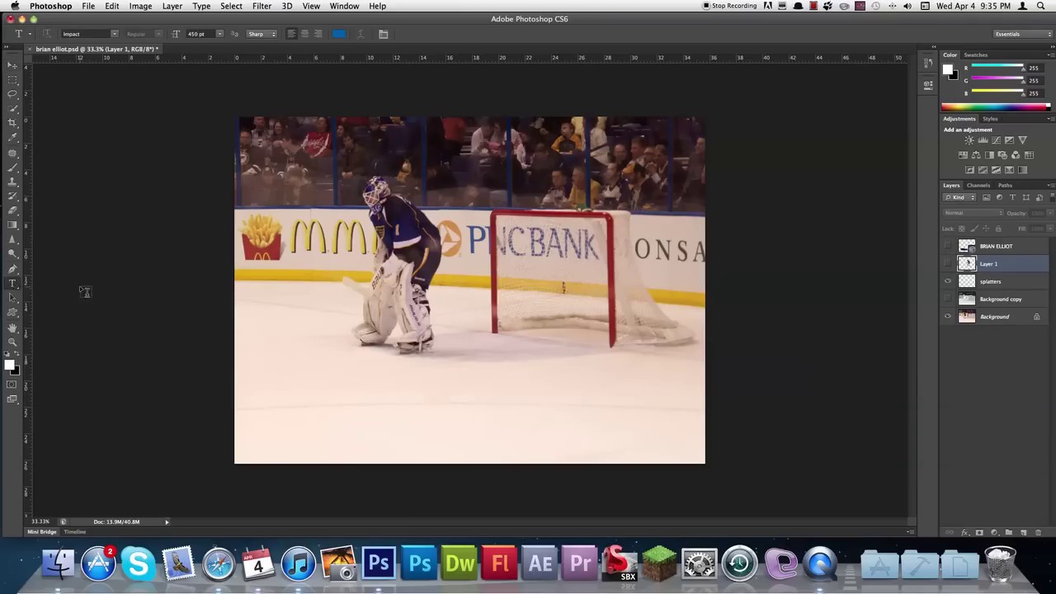
pyautogui.click(364, 407)
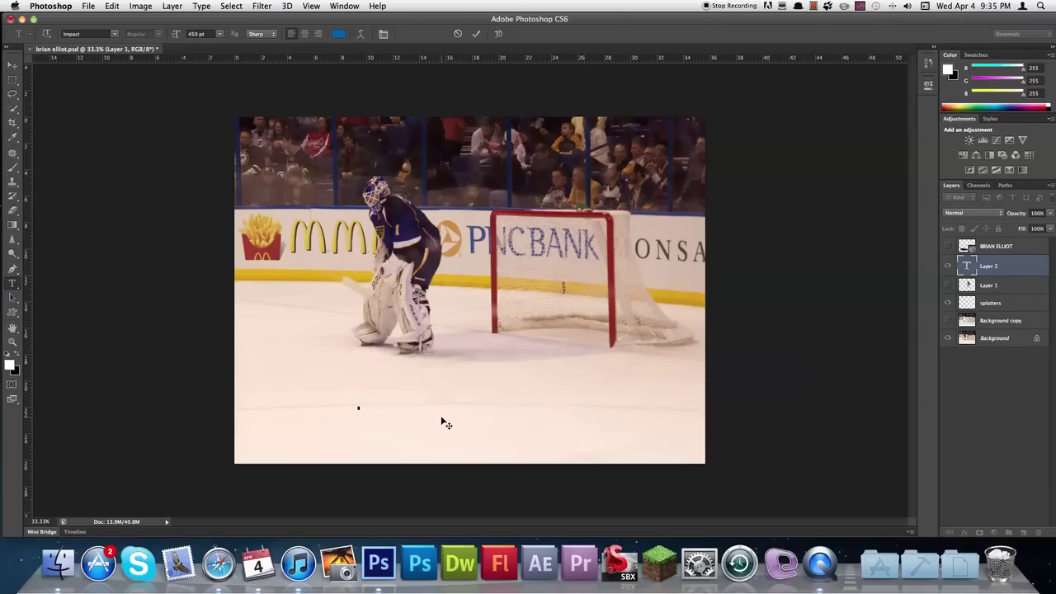
pyautogui.write('GO BLUES')
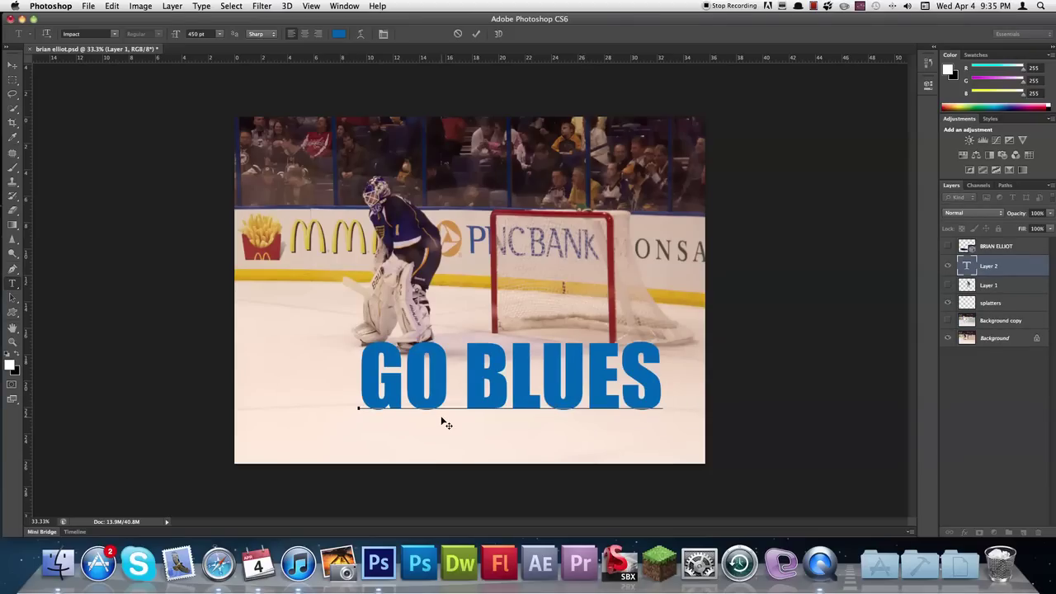
# Step: Move the GO BLUES text left and down to the lower center of the rink
pyautogui.click(13, 64)
pyautogui.moveTo(546, 380); pyautogui.dragTo(517, 401)
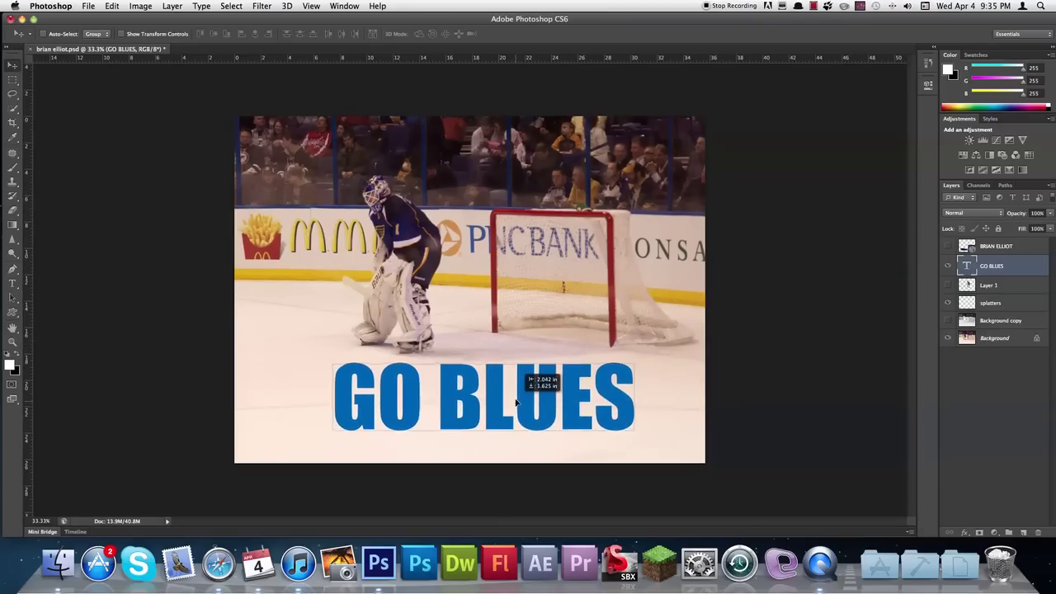
pyautogui.click(285, 6)
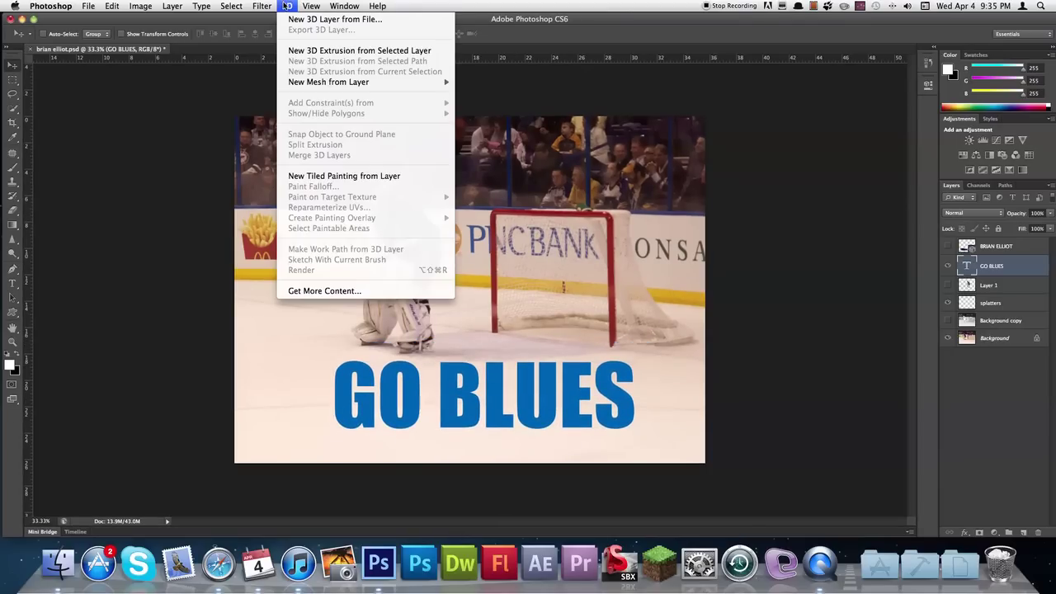
# Step: Extrude the GO BLUES layer into 3D in the 3D workspace and nudge it slightly left
pyautogui.click(305, 51)
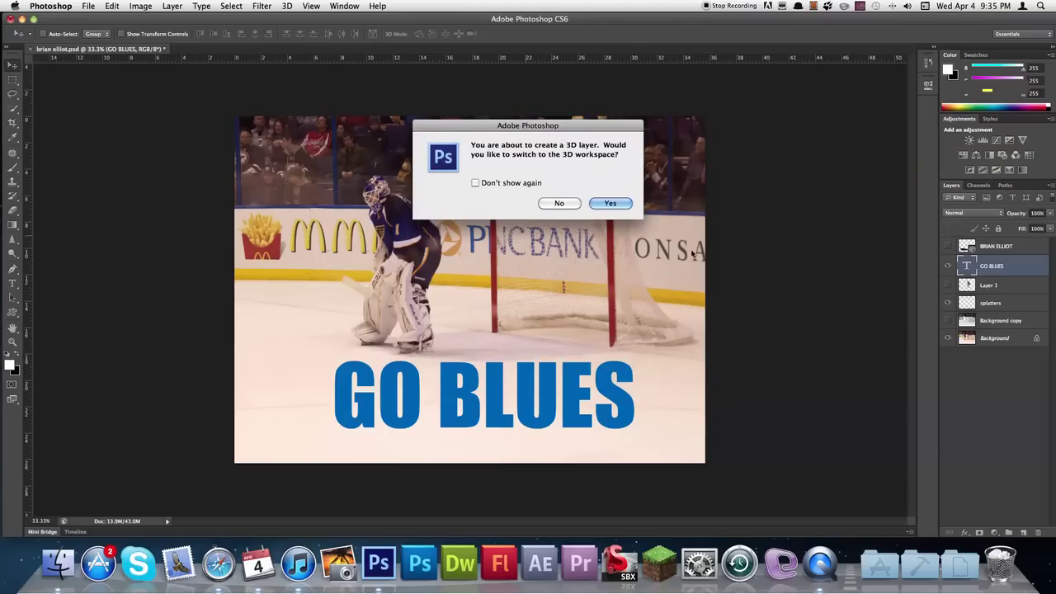
pyautogui.click(611, 203)
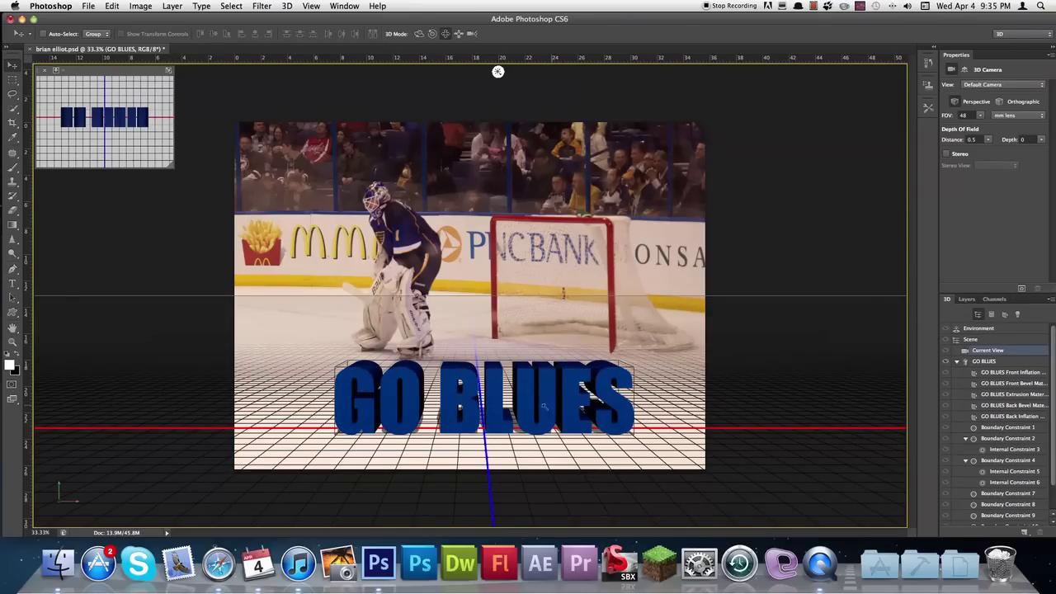
pyautogui.moveTo(543, 406); pyautogui.dragTo(532, 406)
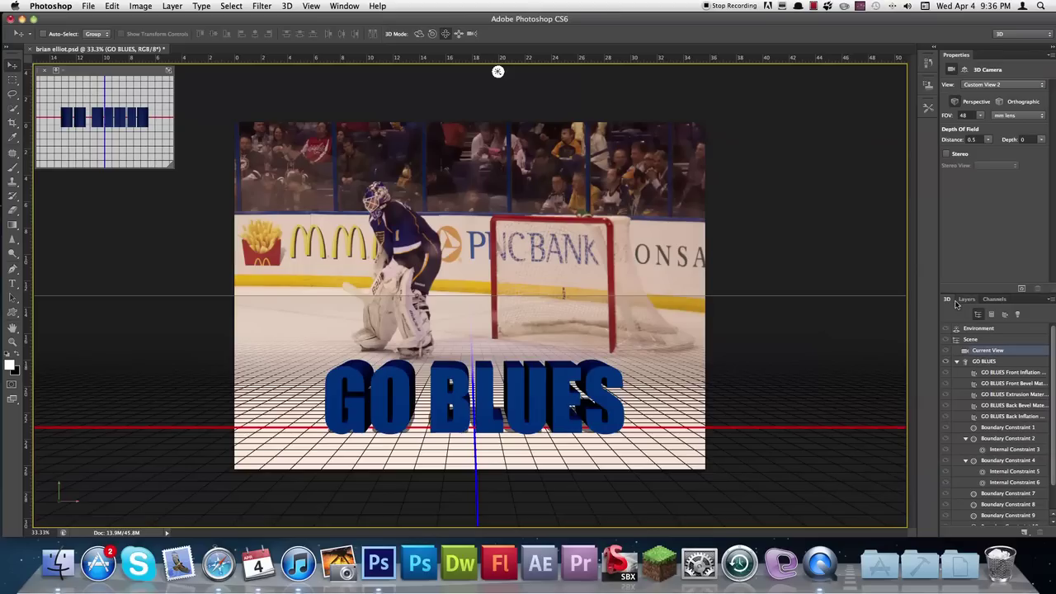
# Step: Apply a shallower shape preset to the GO BLUES mesh and set its extrusion depth to 28
pyautogui.click(994, 365)
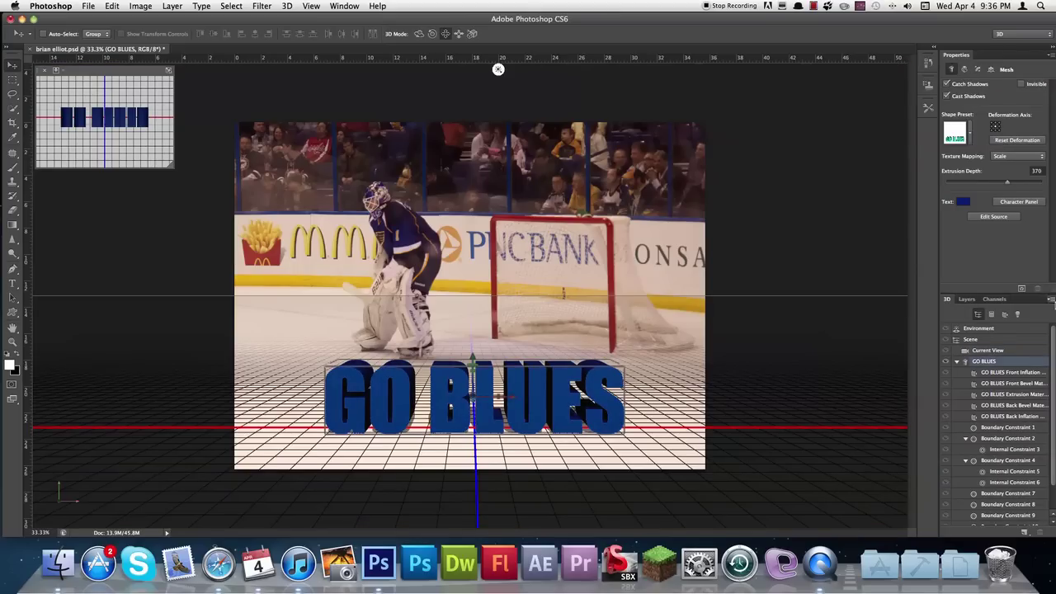
pyautogui.click(970, 135)
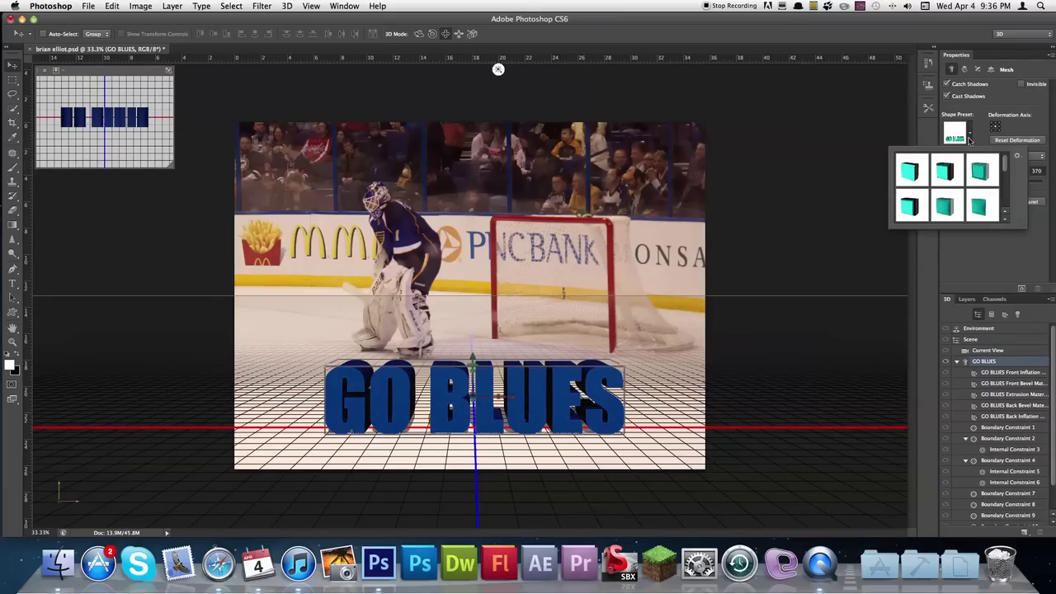
pyautogui.click(943, 204)
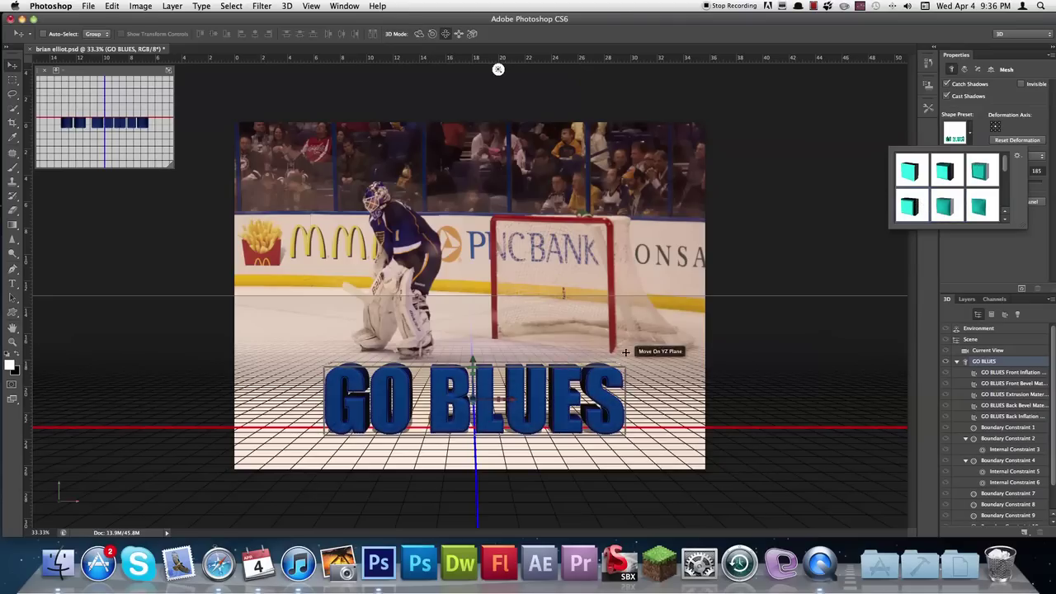
pyautogui.click(998, 248)
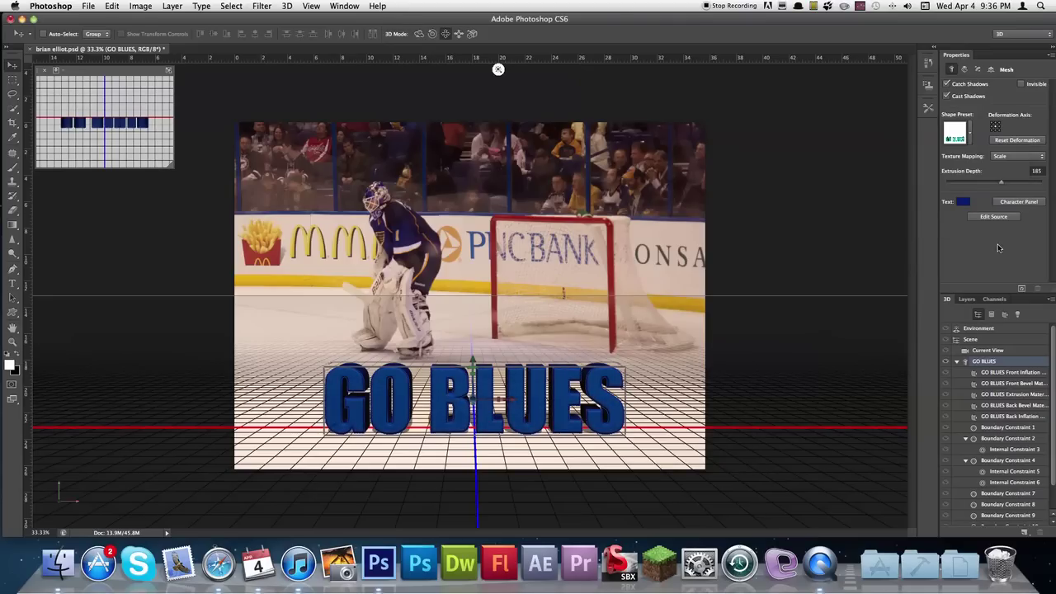
pyautogui.moveTo(1000, 183); pyautogui.dragTo(995, 183)
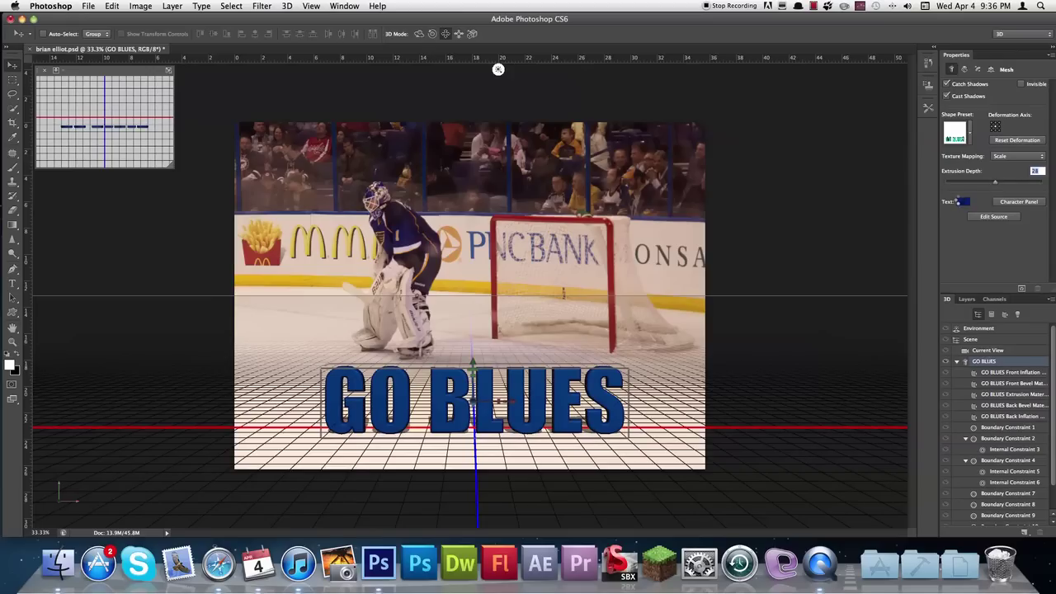
# Step: Set the 3D text colour to the brighter blue 1f4bad and return to the Move tool
pyautogui.click(961, 202)
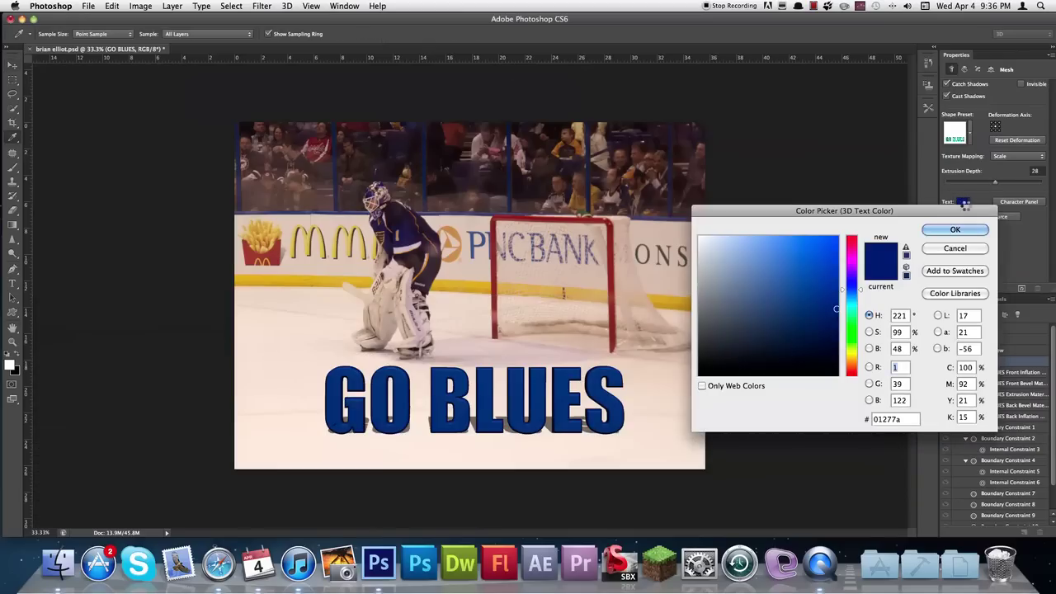
pyautogui.click(812, 293)
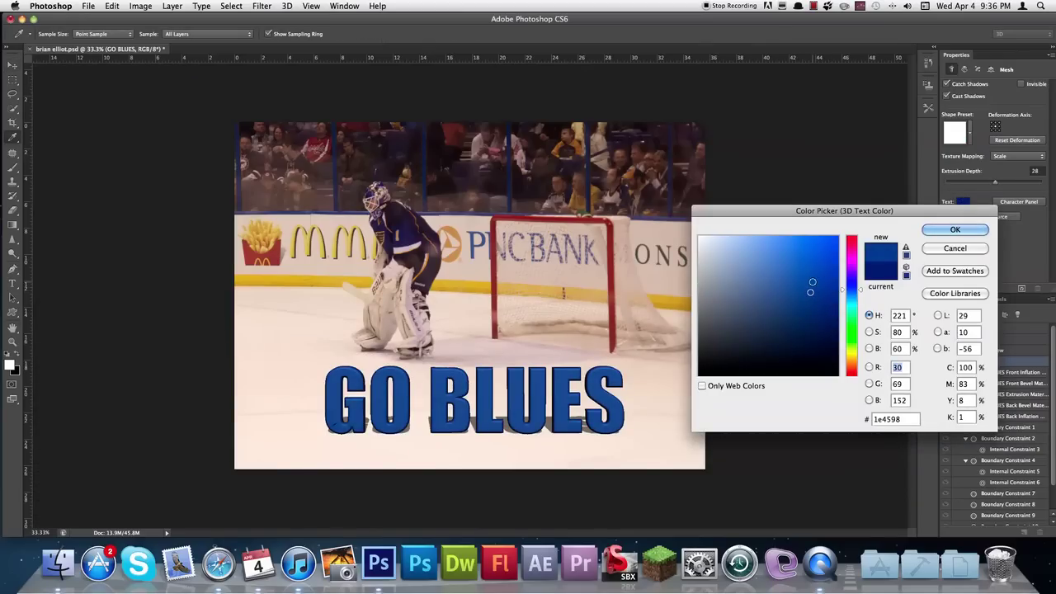
pyautogui.click(813, 278)
pyautogui.click(971, 230)
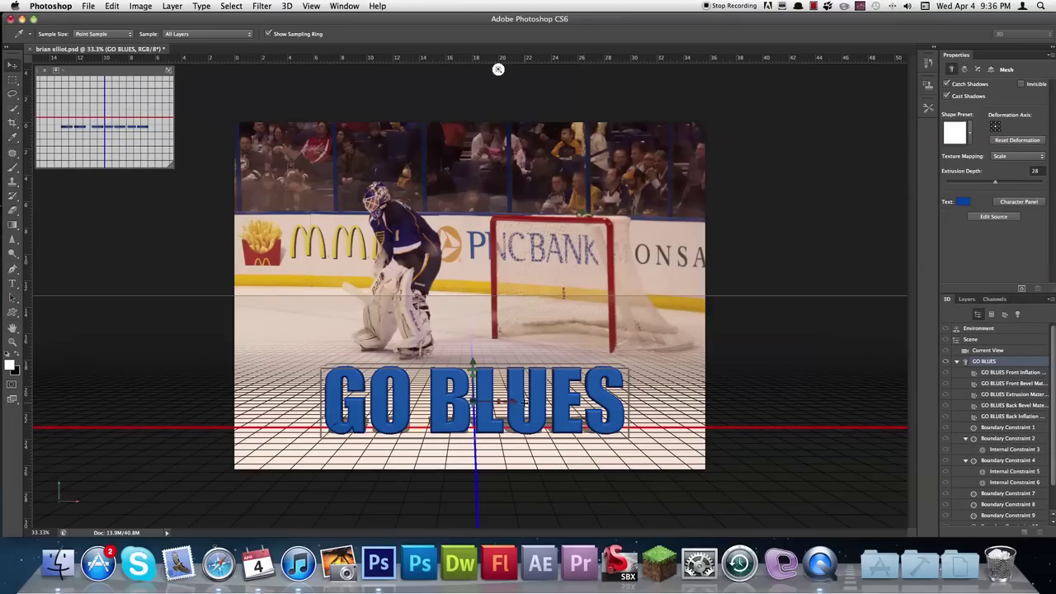
pyautogui.press('v')
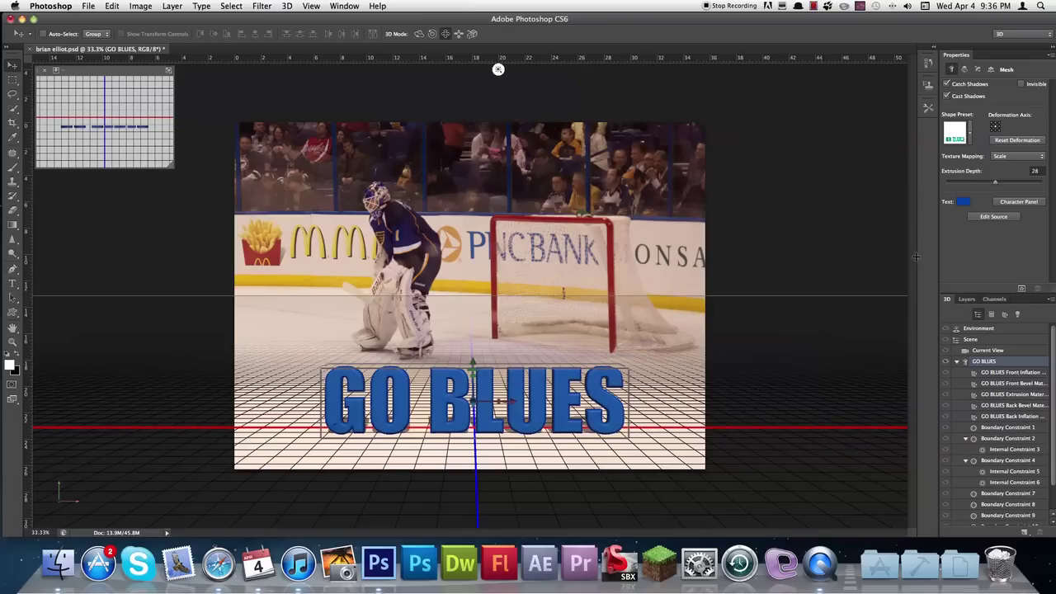
# Step: Change the 3D text source to the player's first name plus 'IS #1', then return to the rink photo
pyautogui.click(993, 216)
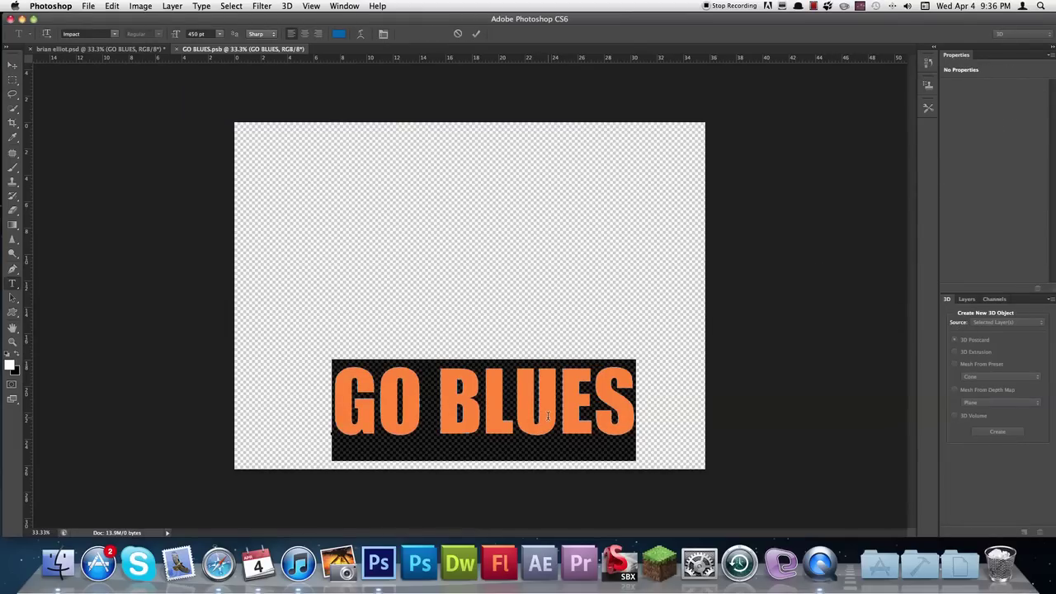
pyautogui.write('BR')
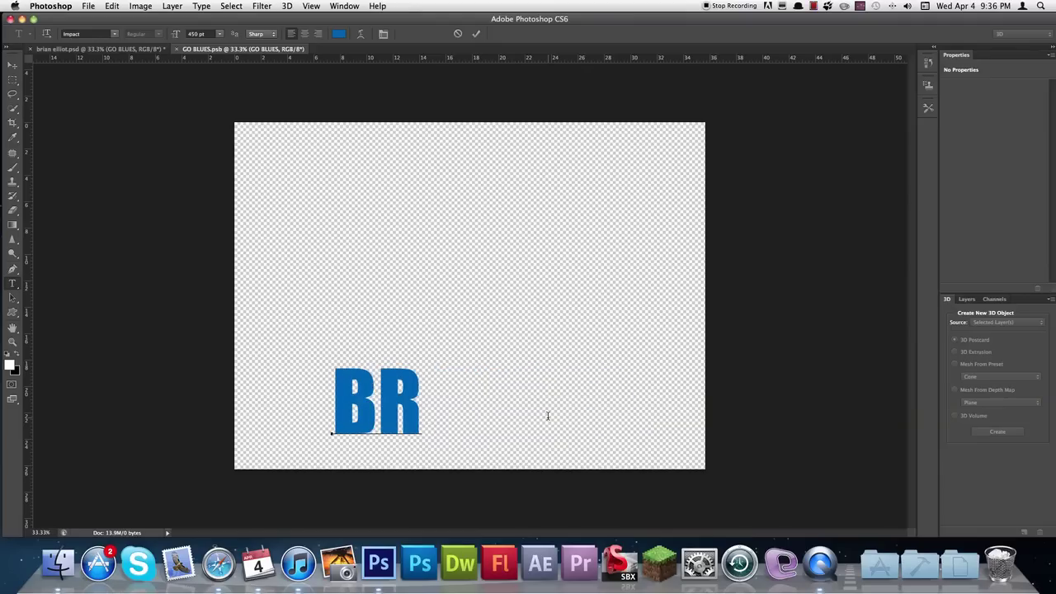
pyautogui.write('IAN IS #')
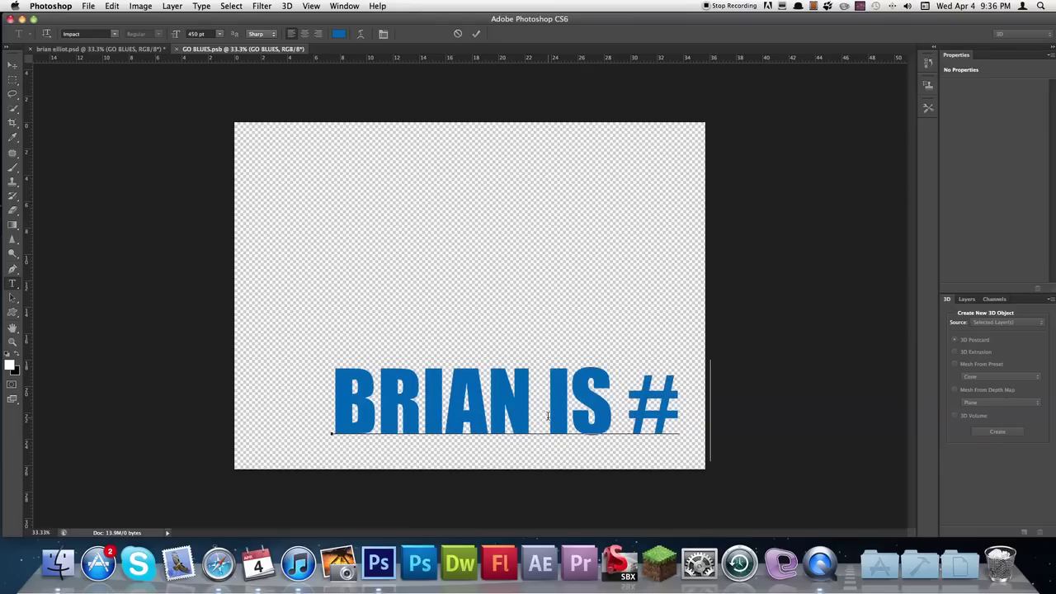
pyautogui.write('1')
pyautogui.press('super+Return')
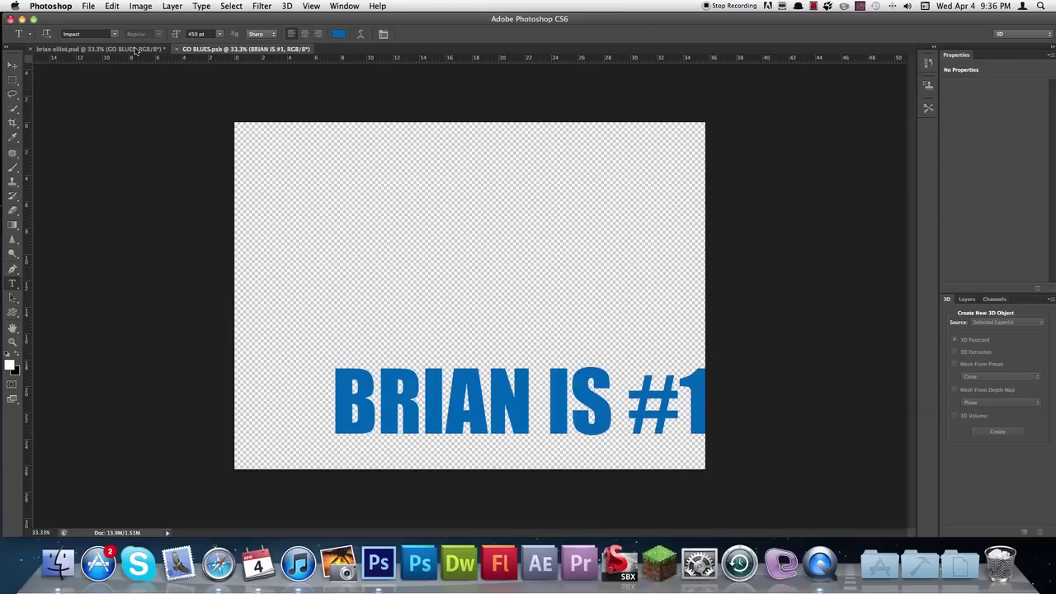
pyautogui.click(134, 51)
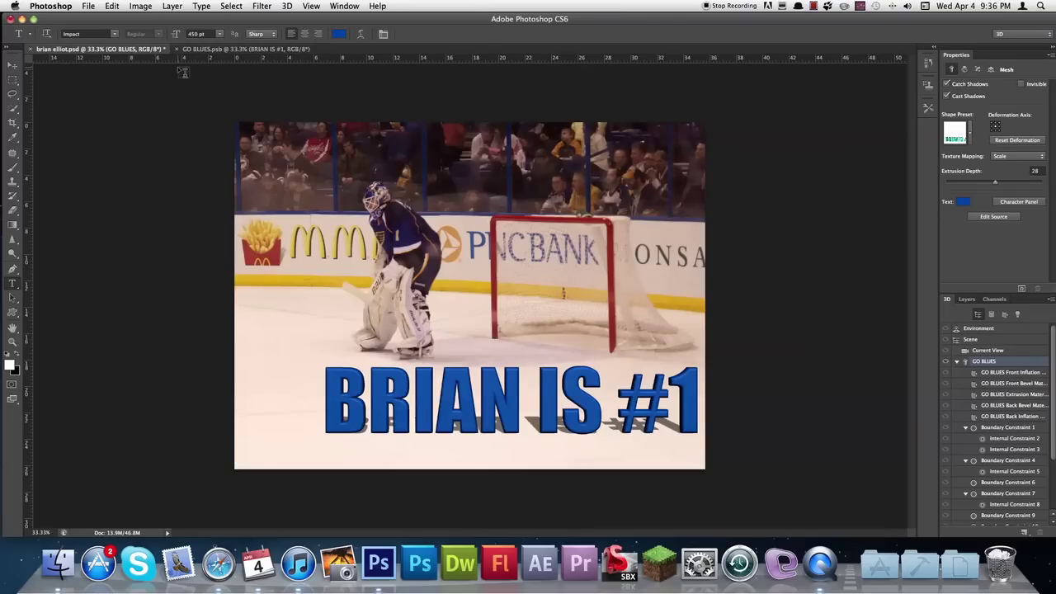
# Step: Drag the 3D text deeper into the scene, then undo so it reads GO BLUES again
pyautogui.click(13, 64)
pyautogui.moveTo(464, 401); pyautogui.dragTo(427, 405)
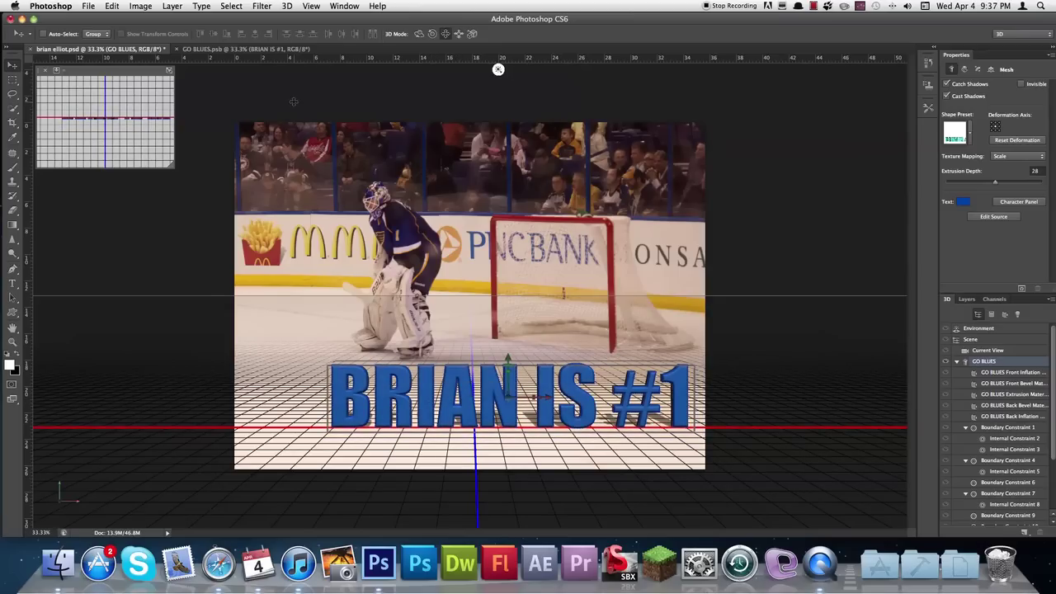
pyautogui.press('super+z')
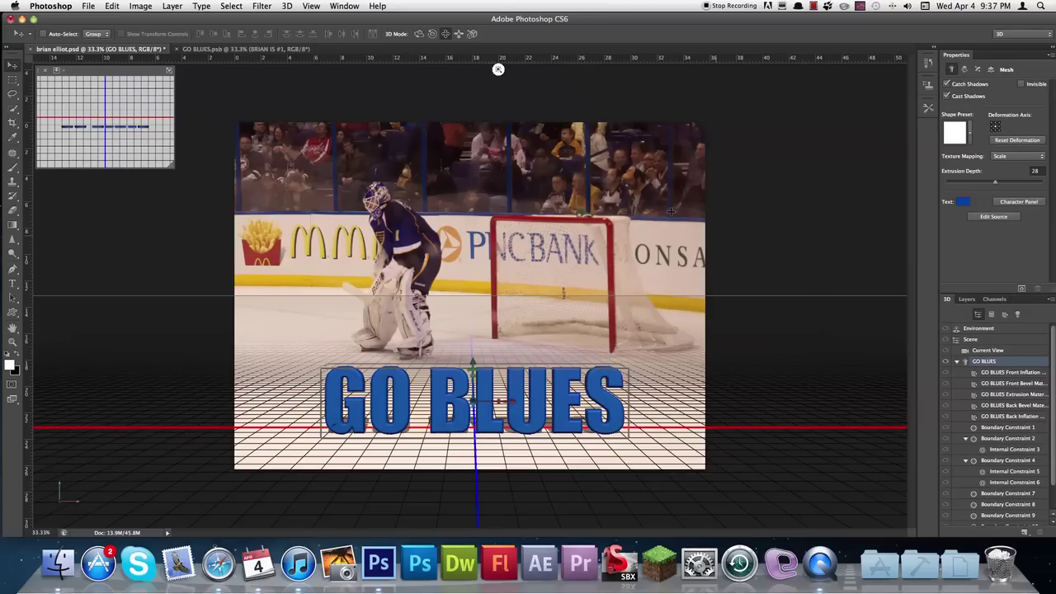
# Step: Rotate the scene's existing infinite light and add a second infinite light
pyautogui.click(498, 70)
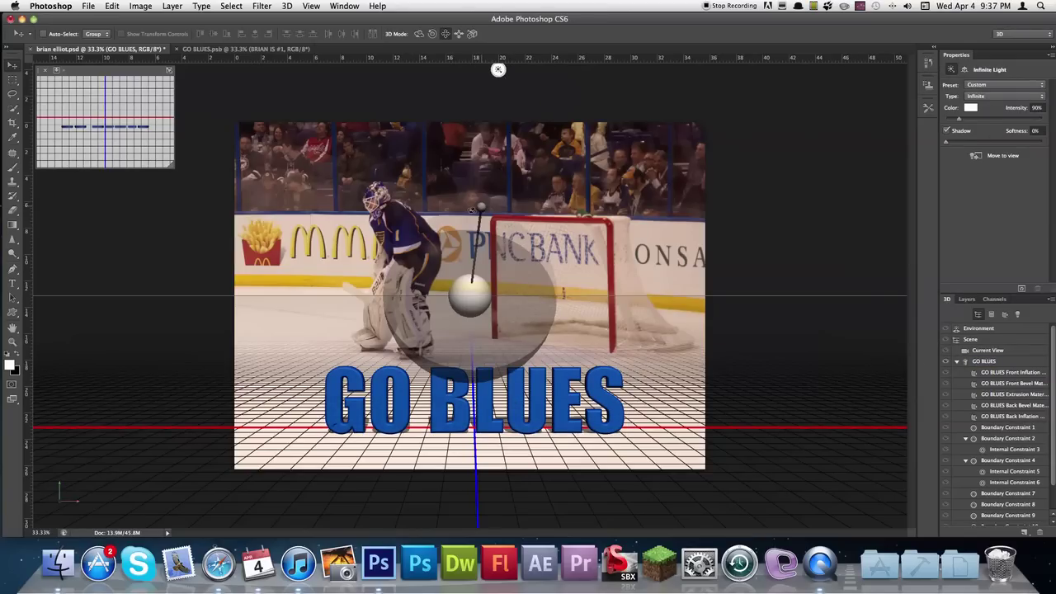
pyautogui.moveTo(467, 219); pyautogui.dragTo(433, 241)
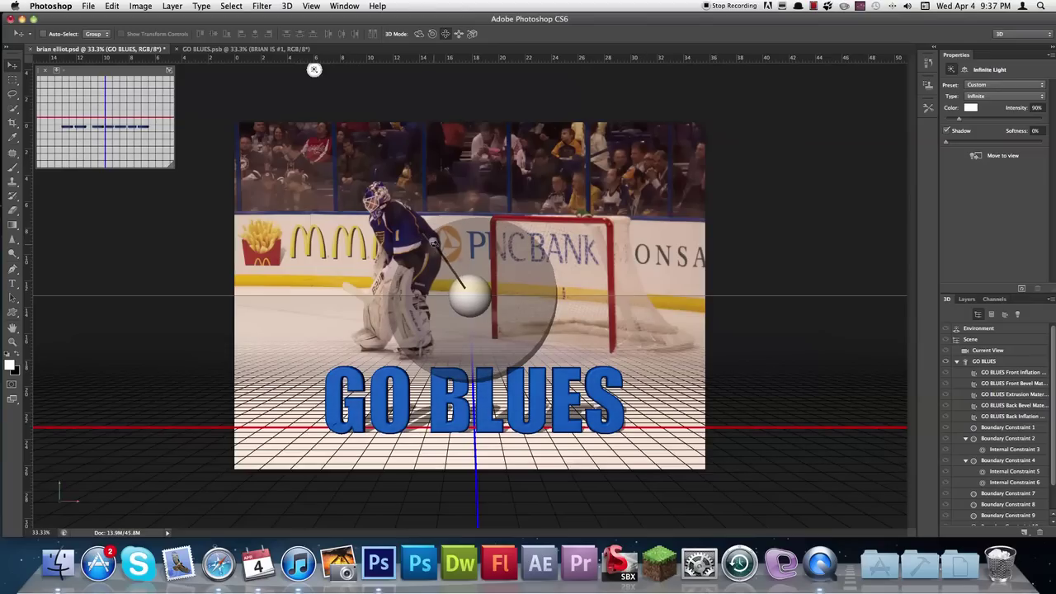
pyautogui.click(1026, 534)
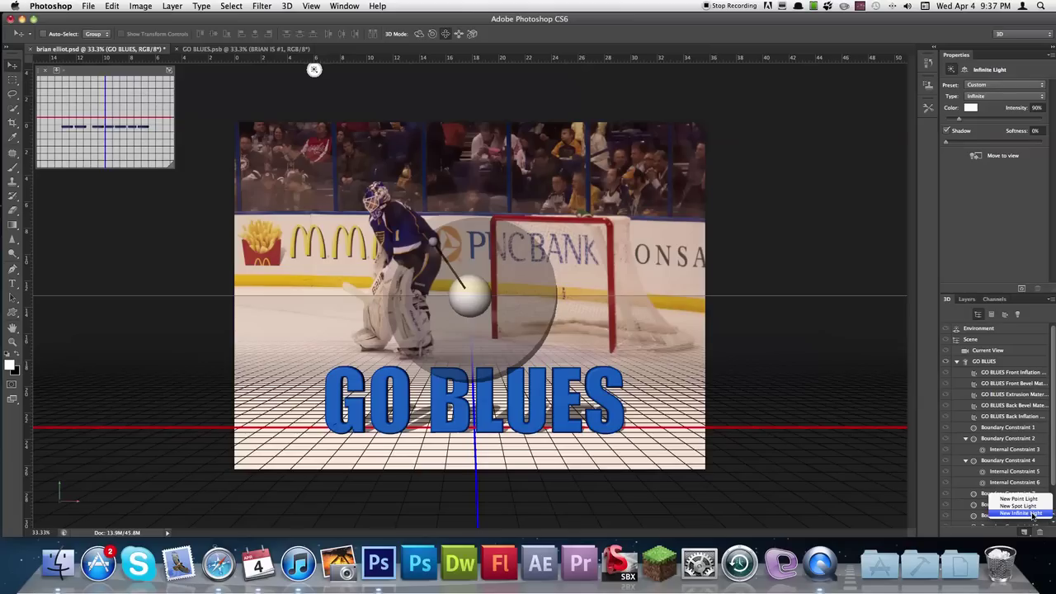
pyautogui.click(1032, 514)
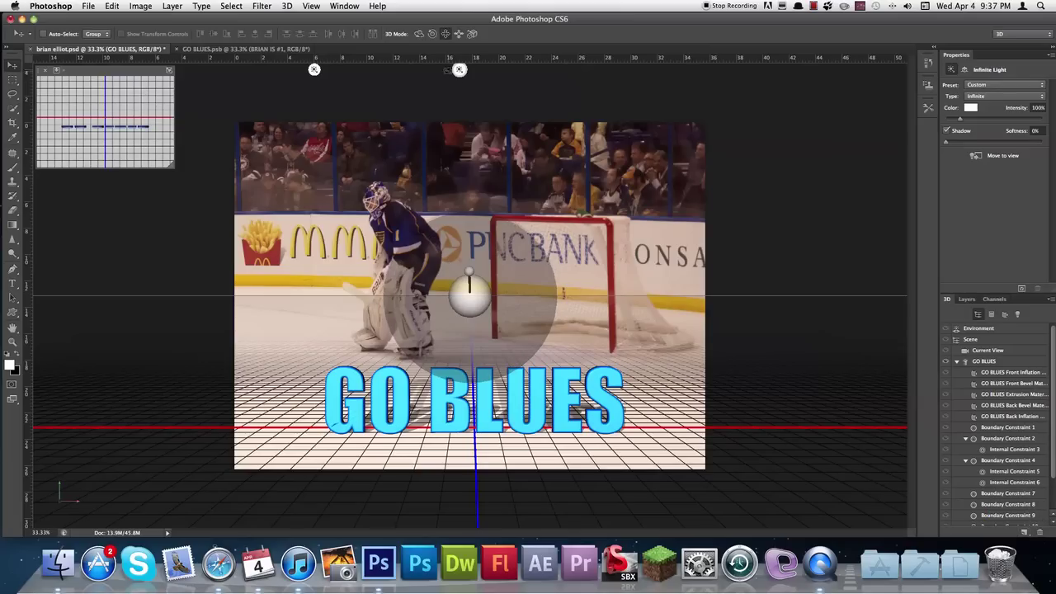
# Step: Aim the second infinite light upward to reshape the GO BLUES shadow on the ice
pyautogui.click(462, 75)
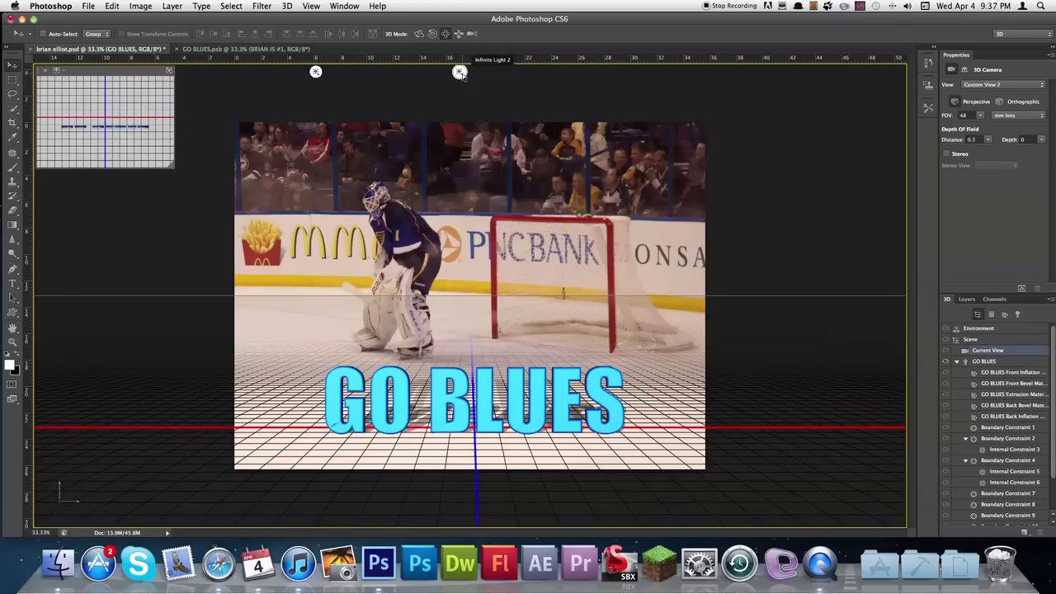
pyautogui.click(459, 71)
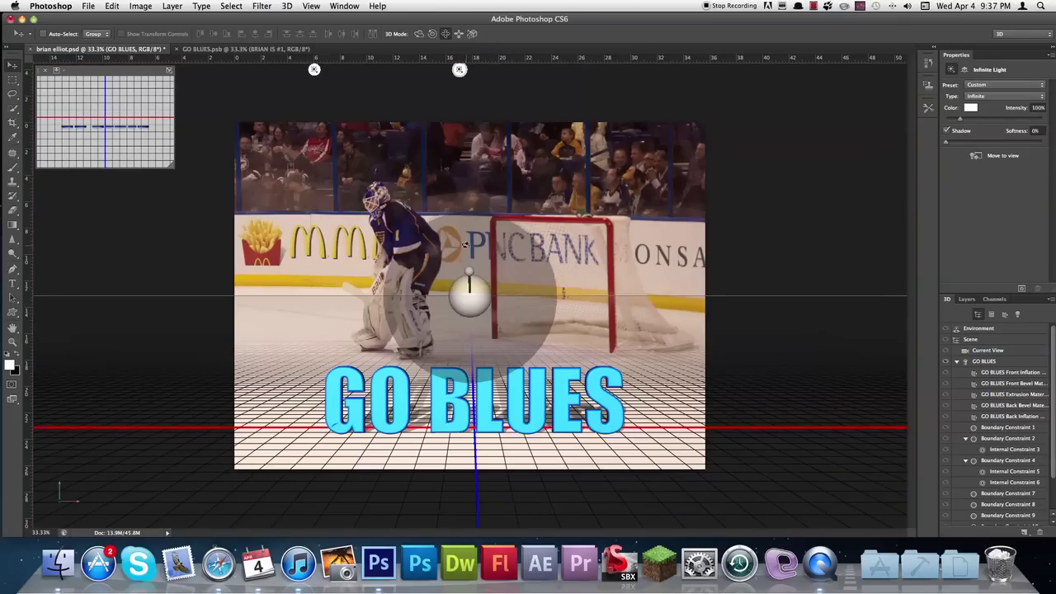
pyautogui.moveTo(471, 245)
pyautogui.mouseDown()
pyautogui.moveTo(469, 124)
pyautogui.moveTo(408, 117)
pyautogui.moveTo(455, 131)
pyautogui.moveTo(454, 150)
pyautogui.moveTo(483, 102)
pyautogui.mouseUp()
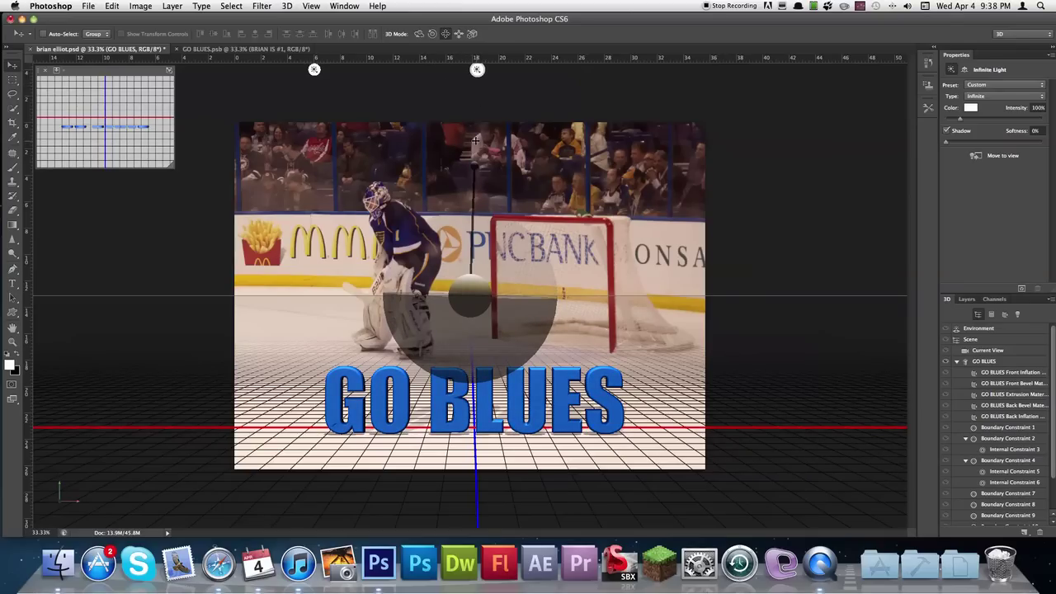
pyautogui.press('super+minus')
pyautogui.moveTo(472, 162); pyautogui.dragTo(476, 102)
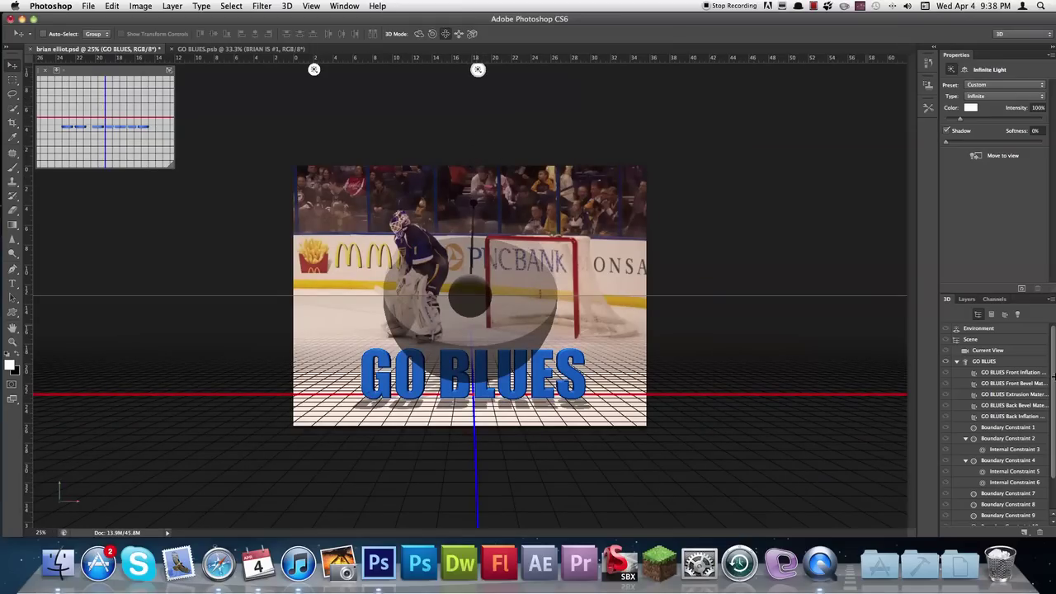
# Step: Push the GO BLUES 3D text further back along the Z axis
pyautogui.click(992, 361)
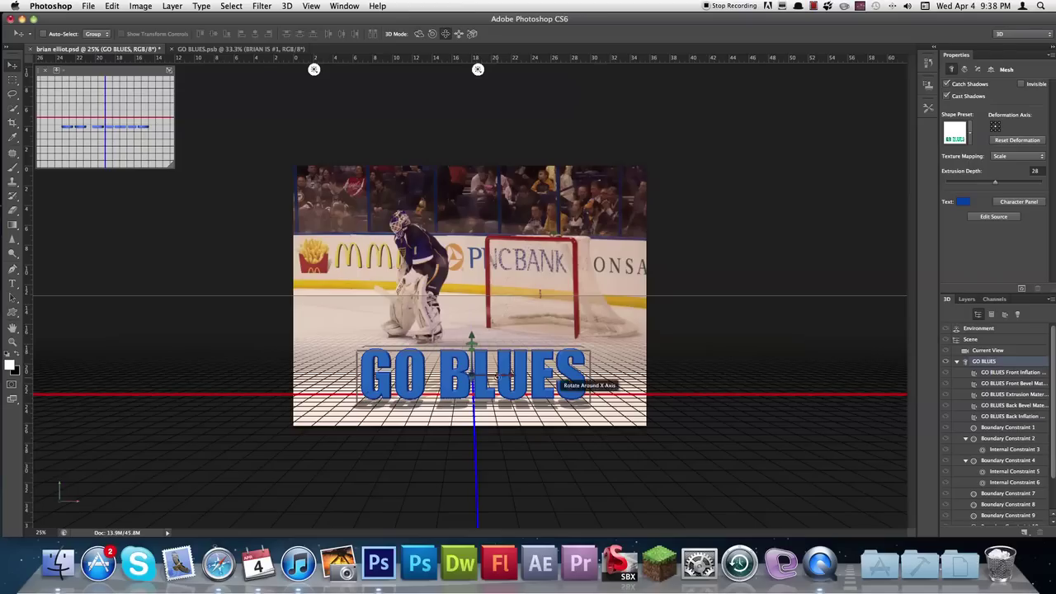
pyautogui.moveTo(493, 377); pyautogui.dragTo(509, 352)
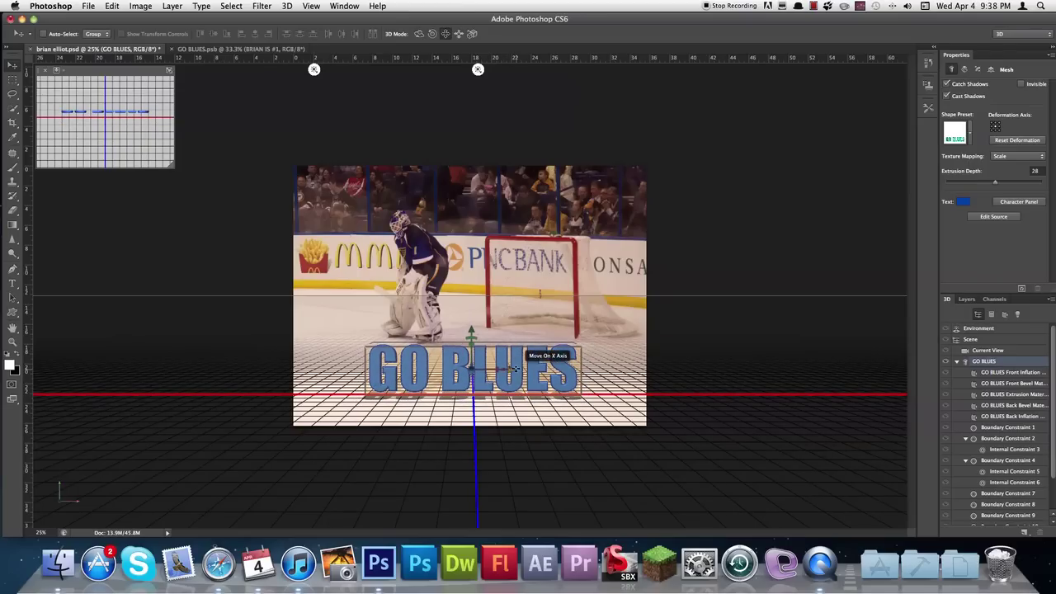
pyautogui.press('super+plus')
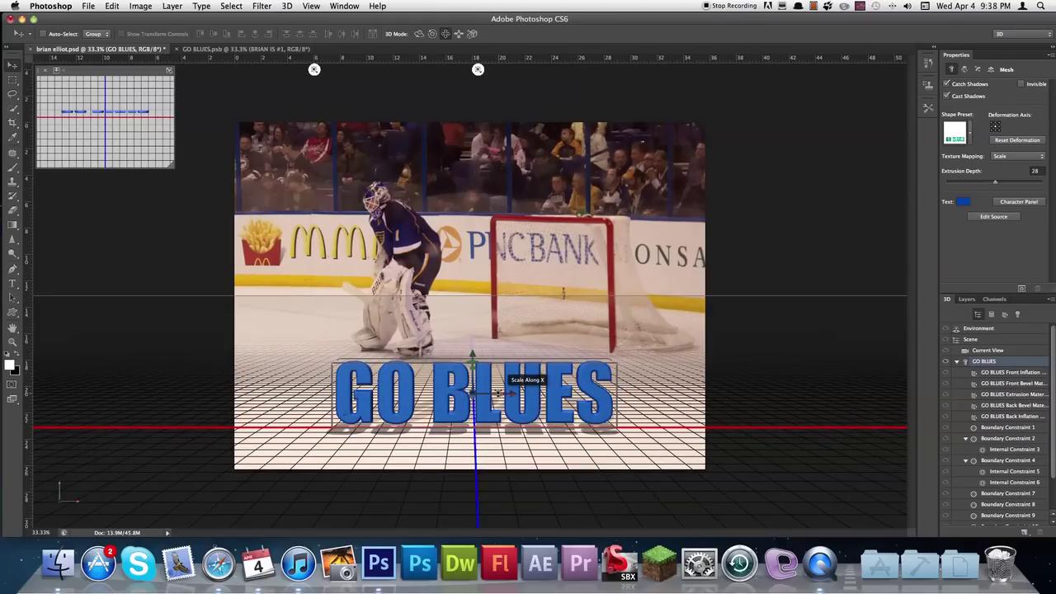
pyautogui.click(498, 394)
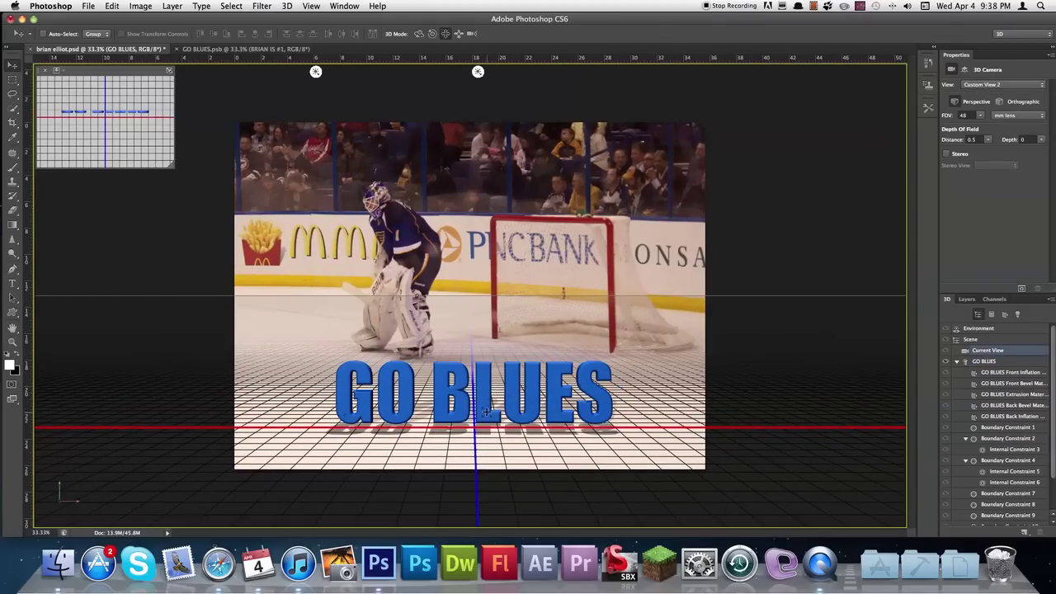
# Step: Rotate the GO BLUES text straight around Z and shift it slightly left along X
pyautogui.click(518, 402)
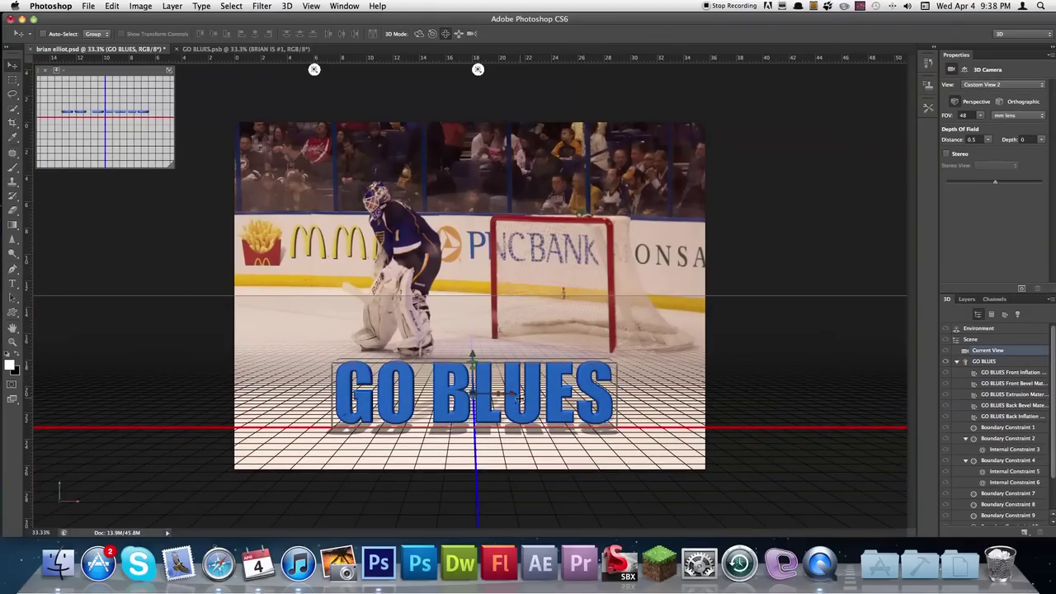
pyautogui.moveTo(468, 361); pyautogui.dragTo(439, 360)
pyautogui.moveTo(459, 360)
pyautogui.mouseDown()
pyautogui.moveTo(472, 393)
pyautogui.moveTo(477, 366)
pyautogui.mouseUp()
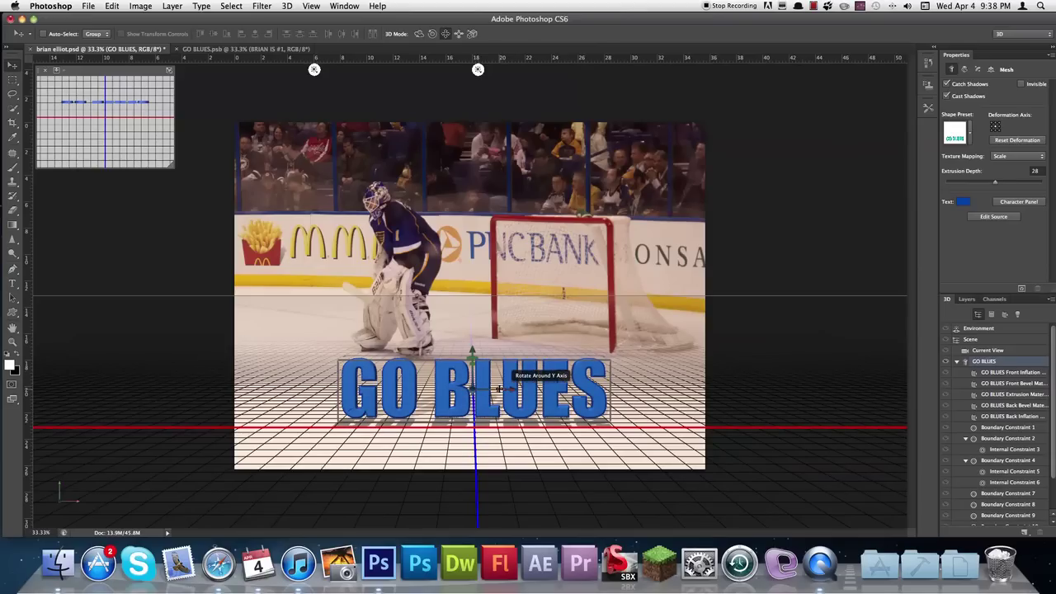
pyautogui.moveTo(496, 386); pyautogui.dragTo(498, 393)
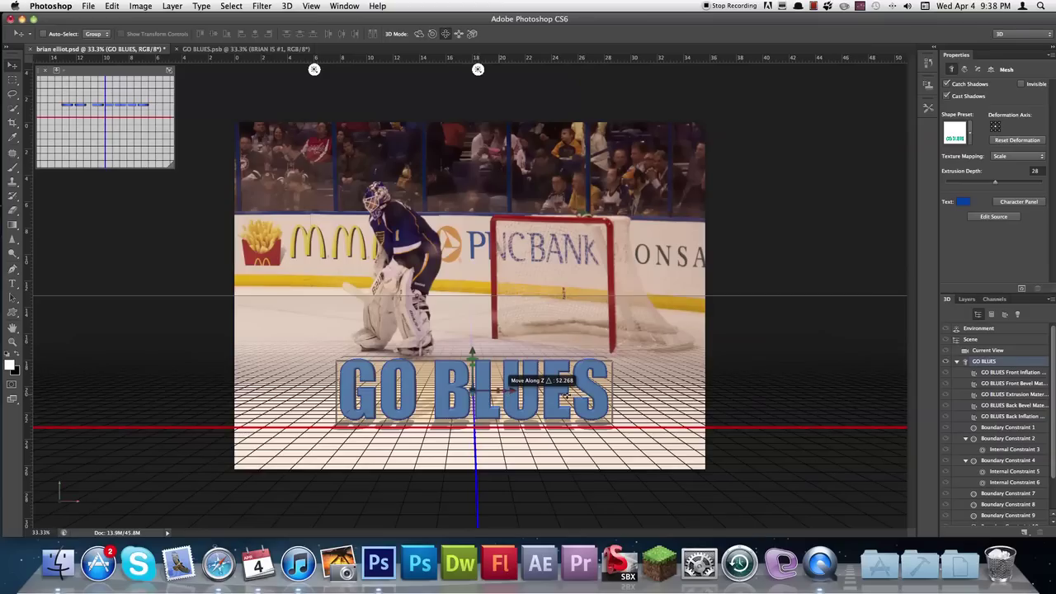
pyautogui.click(509, 391)
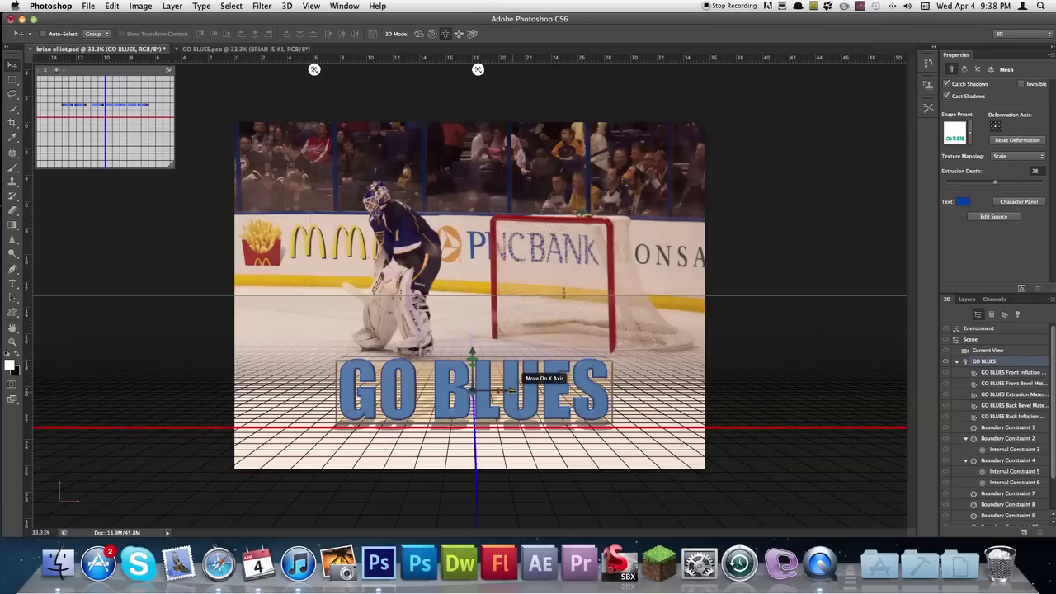
pyautogui.moveTo(510, 390); pyautogui.dragTo(495, 391)
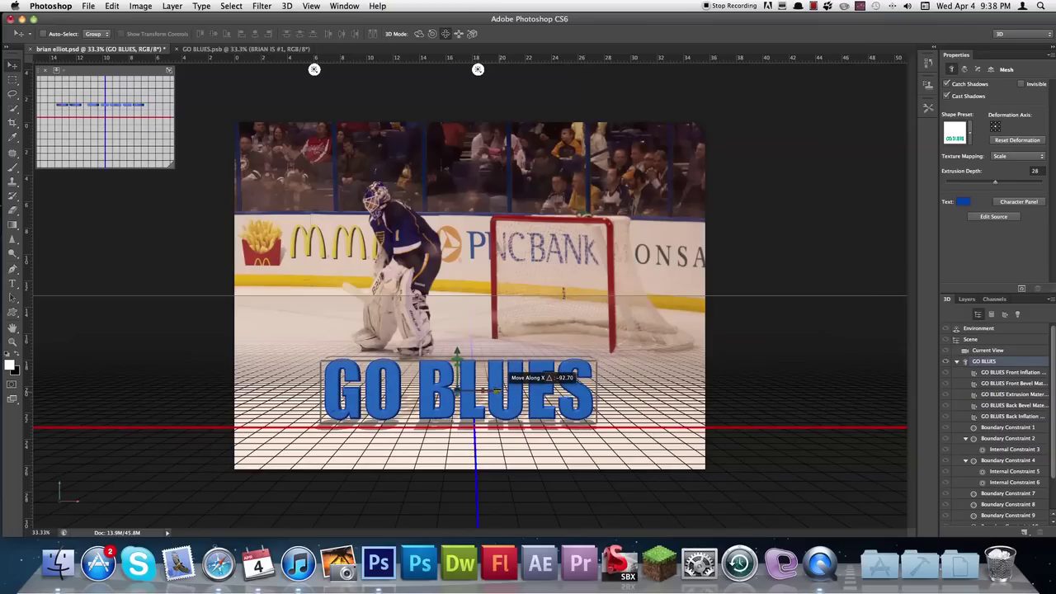
# Step: Render the 3D scene with the GO BLUES text and its shadow on the ice
pyautogui.click(1022, 289)
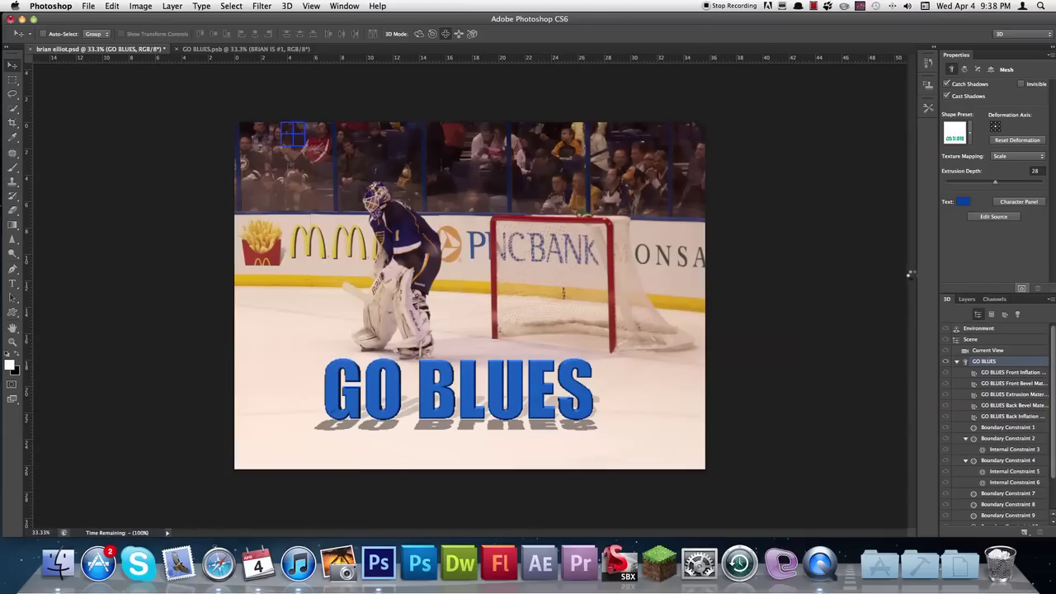